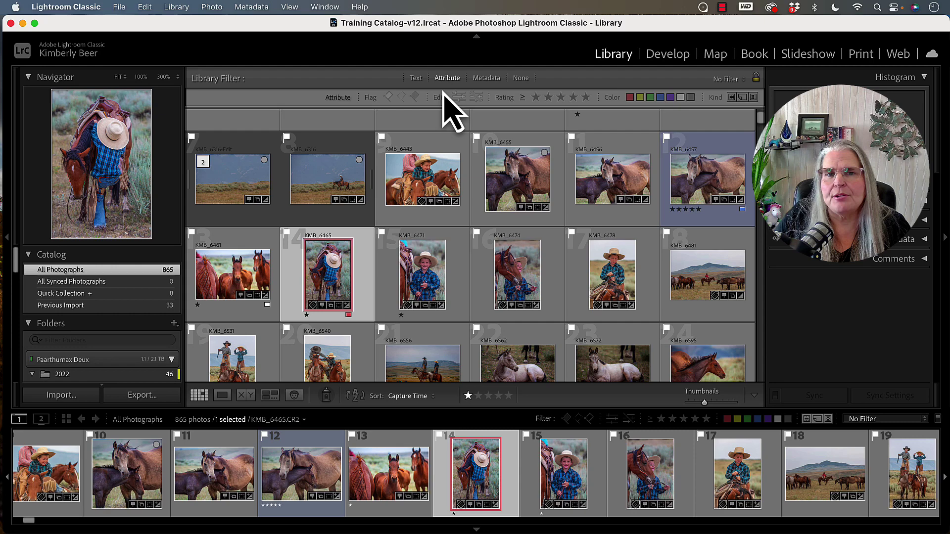
# Step: Glance at the view options without changing anything and scroll through the photo grid
pyautogui.click(290, 7)
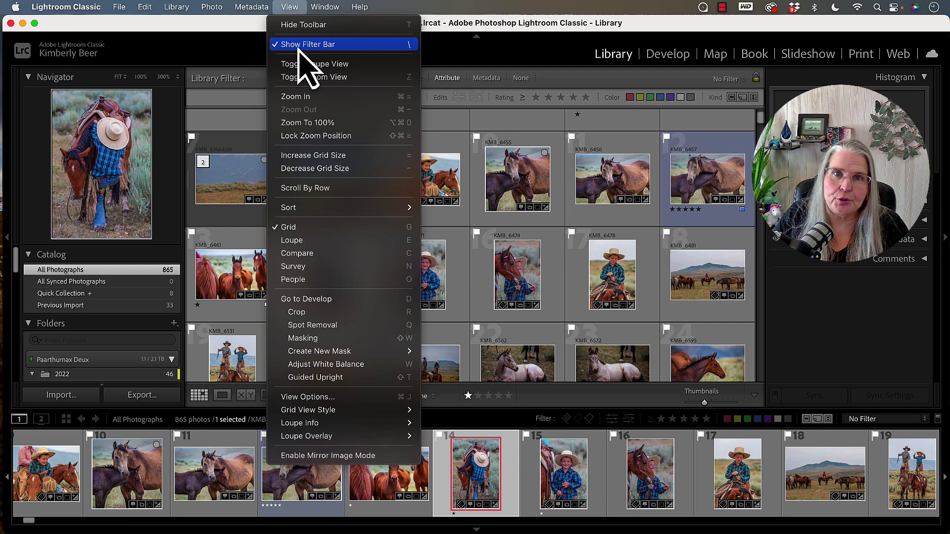
pyautogui.click(257, 59)
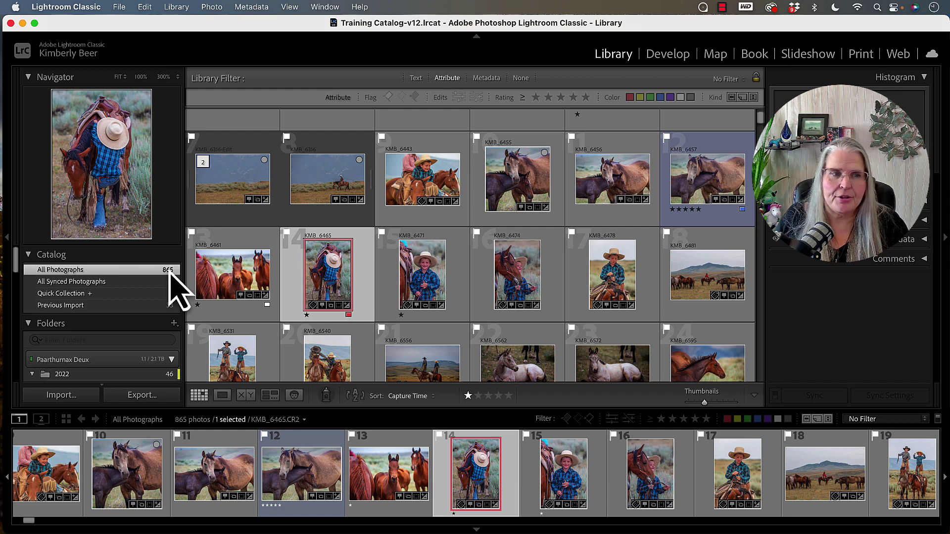
pyautogui.scroll(-15, 118, 338)
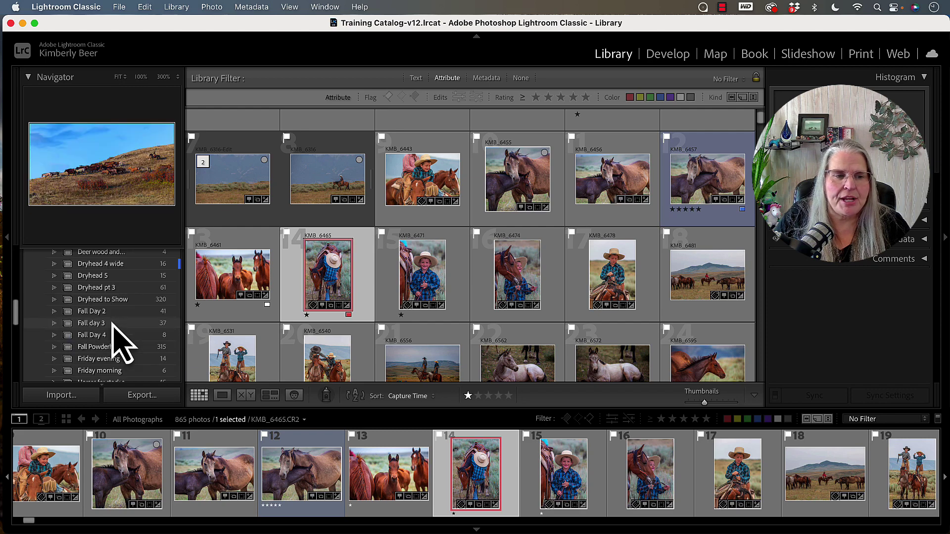
pyautogui.scroll(3, 102, 303)
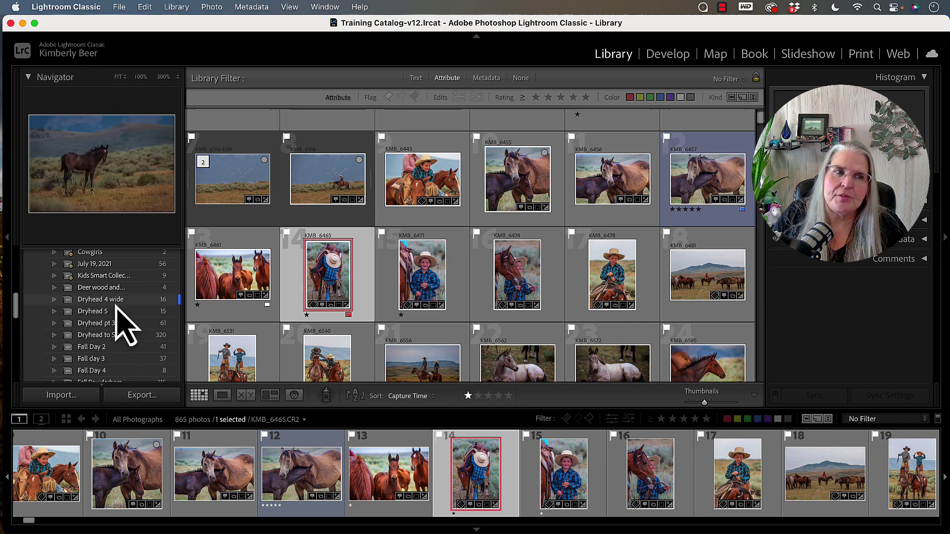
pyautogui.scroll(10, 124, 327)
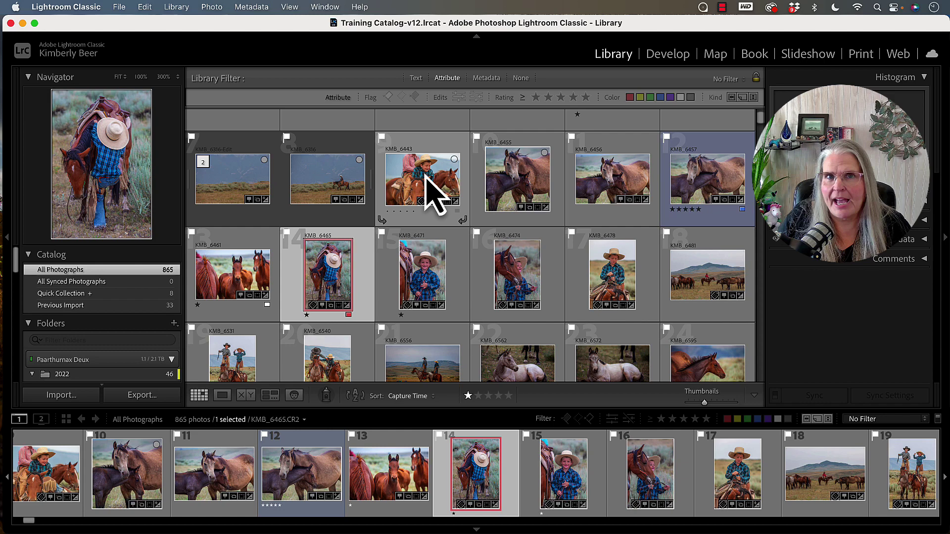
# Step: Flag the KMB_6316-Edit photo as rejected, then select KMB_6316
pyautogui.click(249, 167)
pyautogui.press('x')
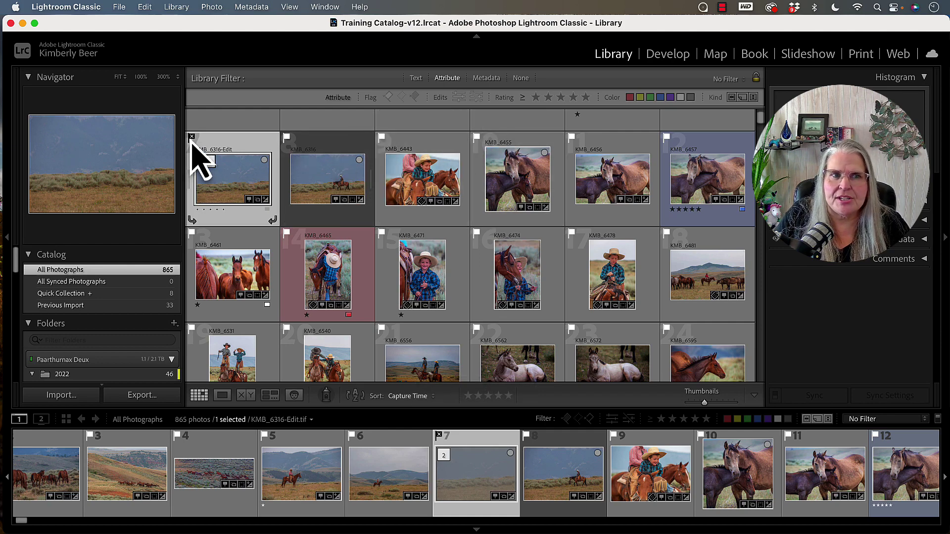
pyautogui.click(327, 153)
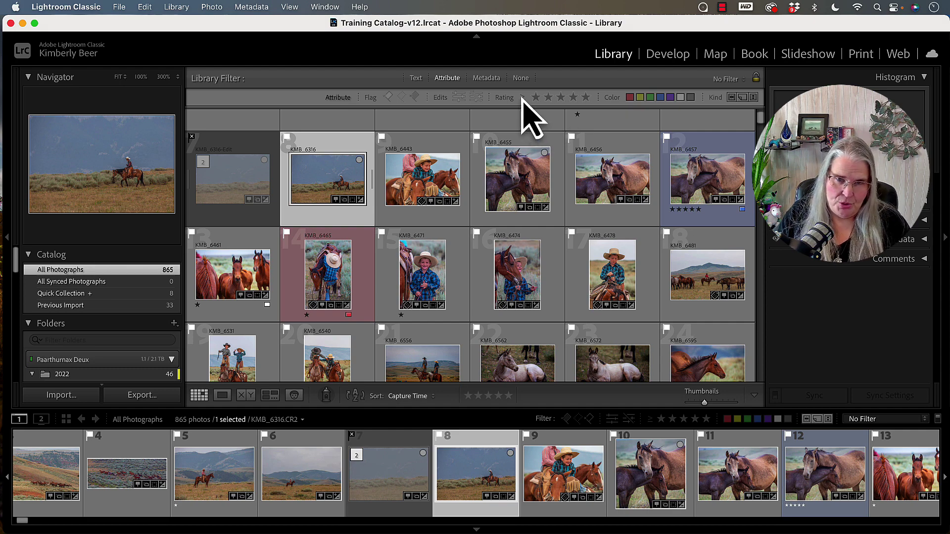
pyautogui.click(523, 98)
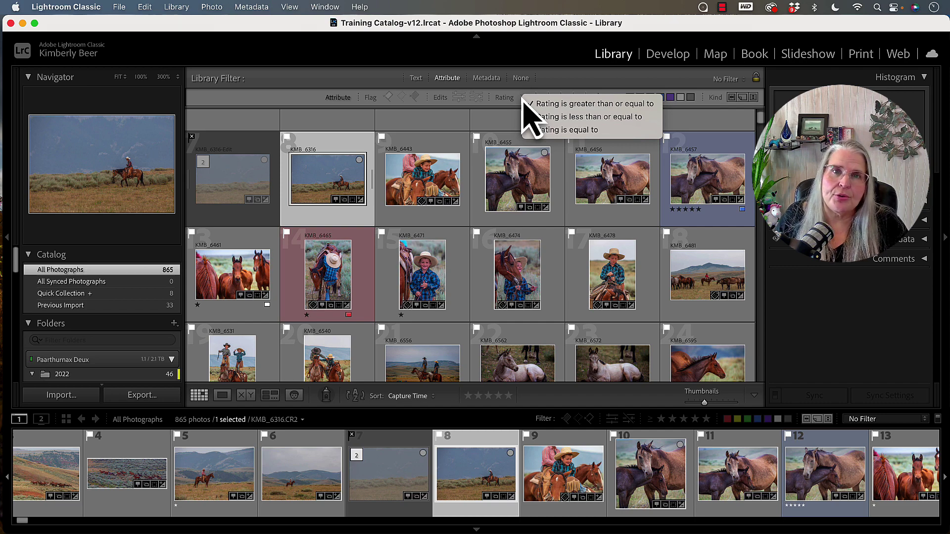
pyautogui.click(553, 100)
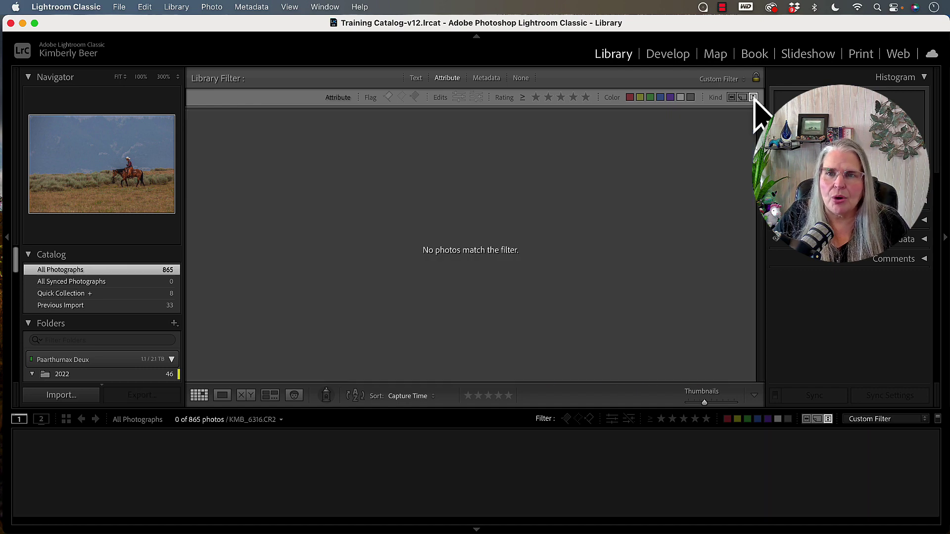
pyautogui.click(753, 97)
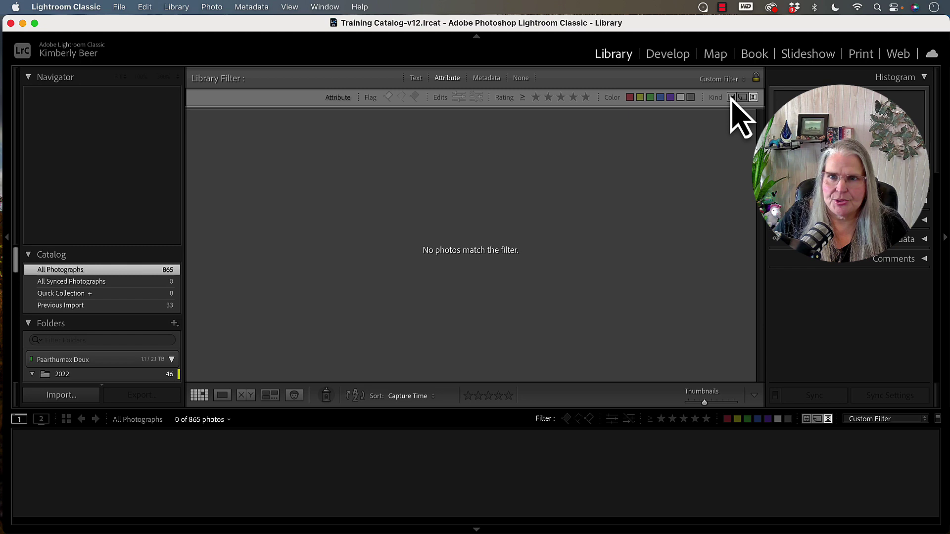
pyautogui.click(732, 98)
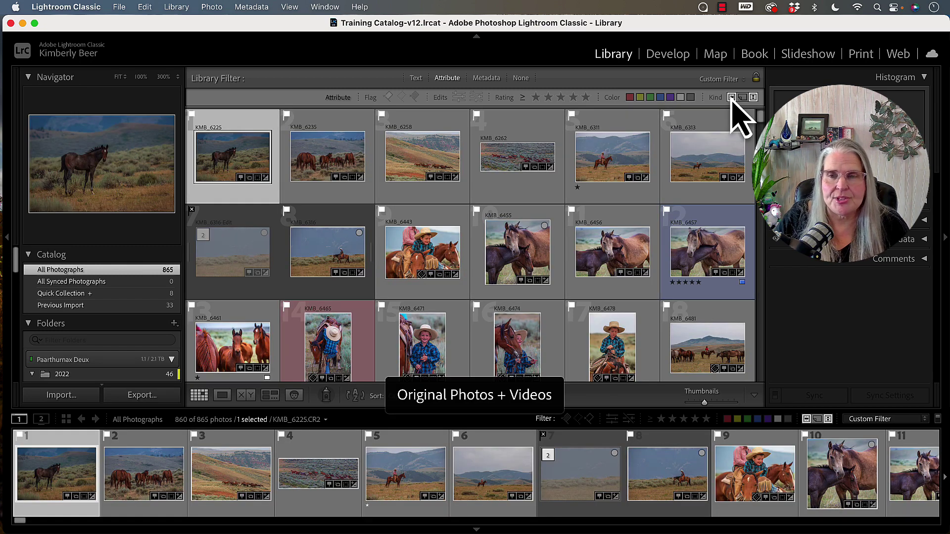
pyautogui.click(733, 98)
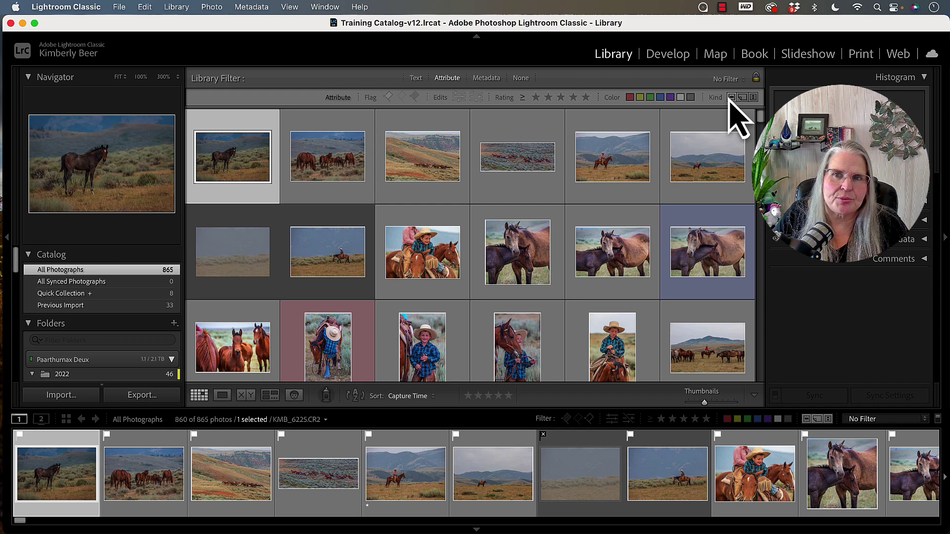
pyautogui.click(732, 98)
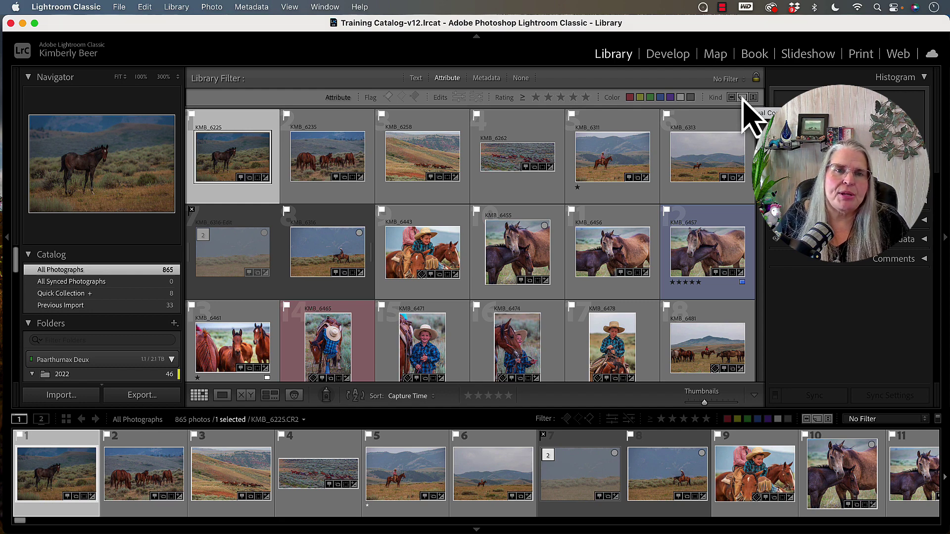
# Step: Stack Flagged, Edits, one-star-plus rating, red label and original-photos Kind filters, leaving 3 photos
pyautogui.click(389, 97)
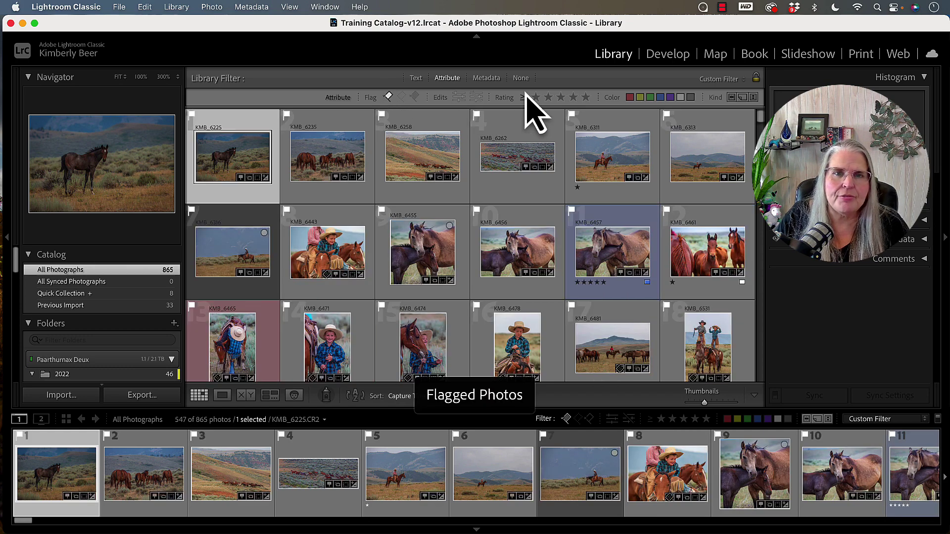
pyautogui.click(459, 97)
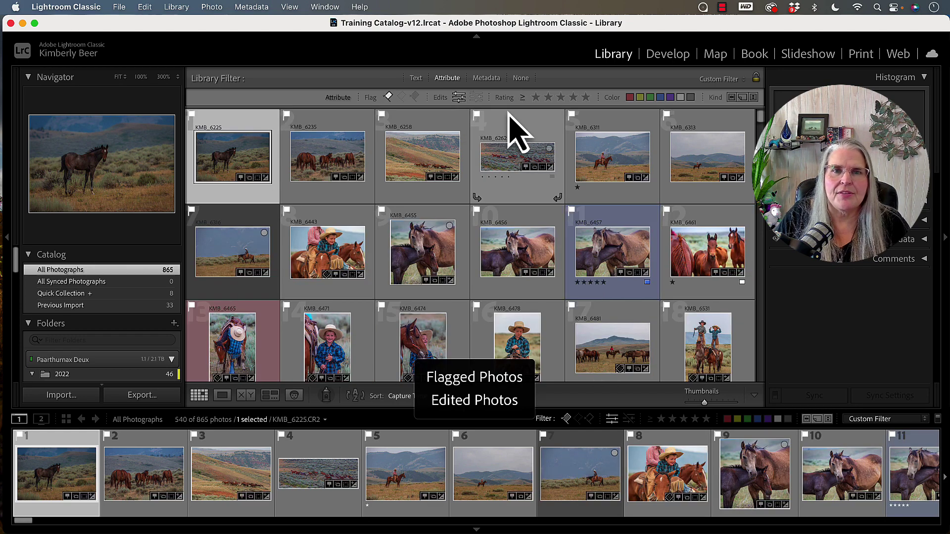
pyautogui.click(536, 97)
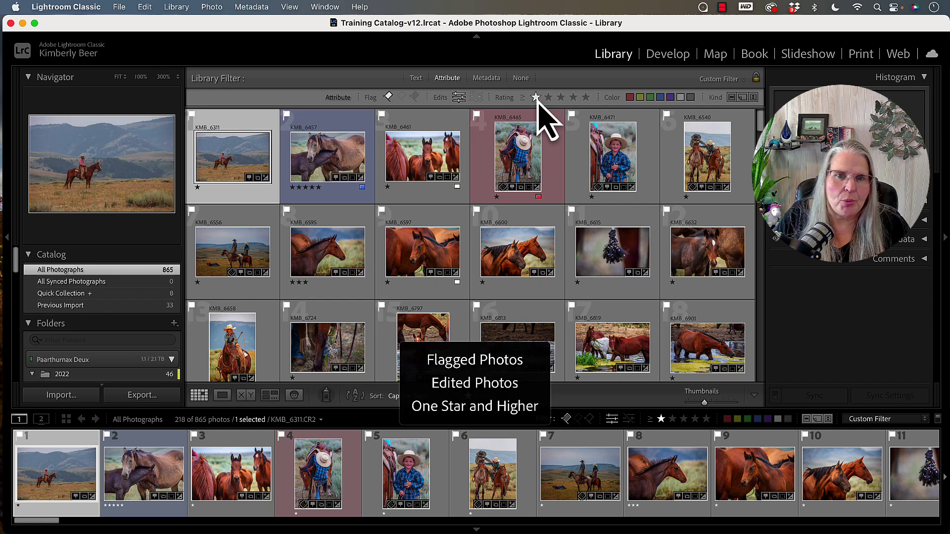
pyautogui.click(629, 97)
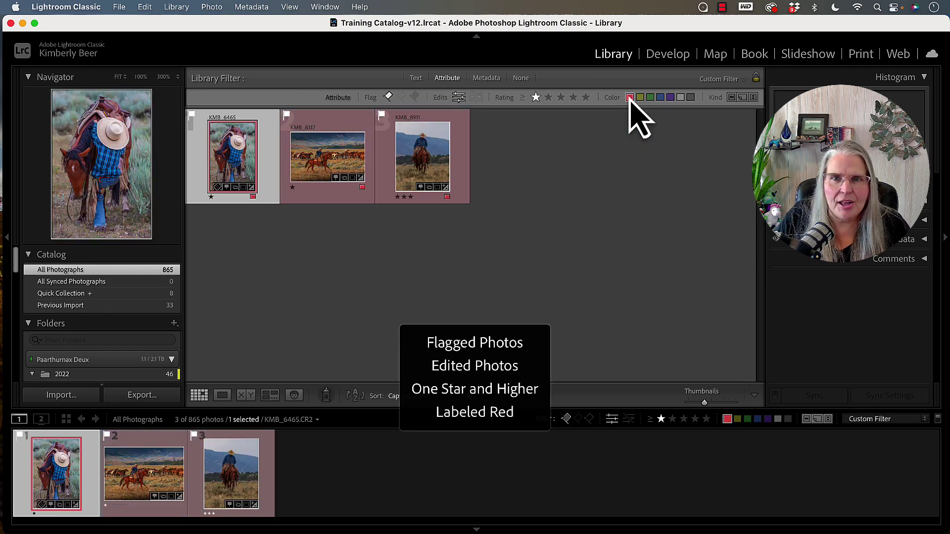
pyautogui.click(732, 97)
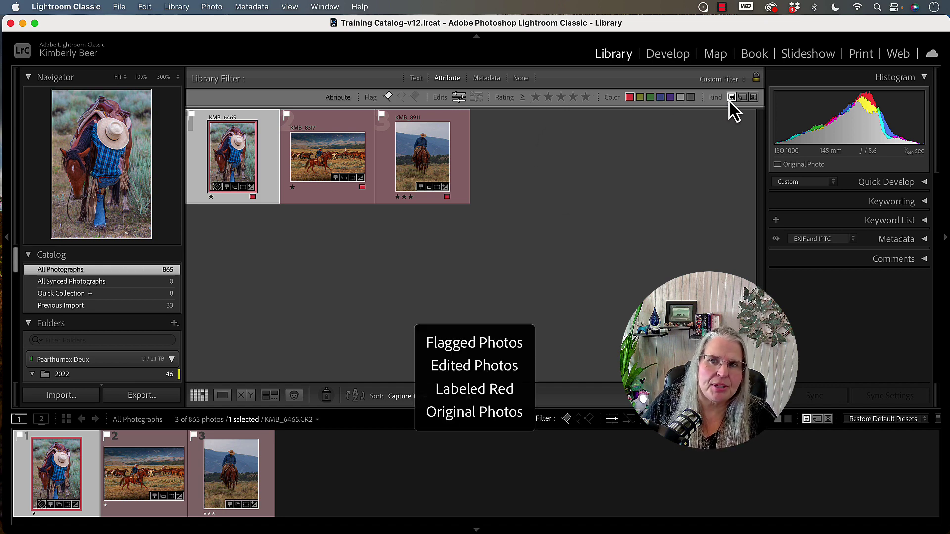
# Step: Turn off the Edits, Flagged and red label attribute filters to show all photos
pyautogui.click(458, 100)
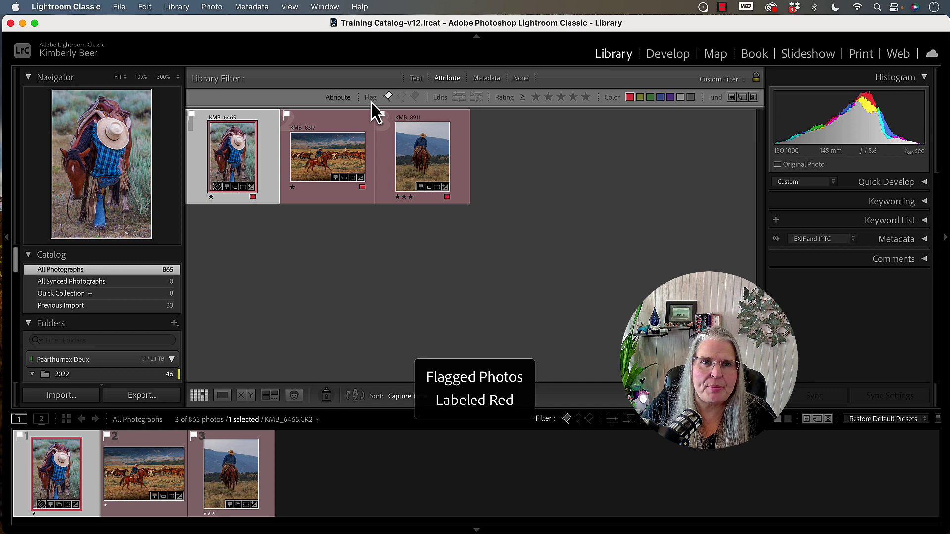
pyautogui.click(389, 96)
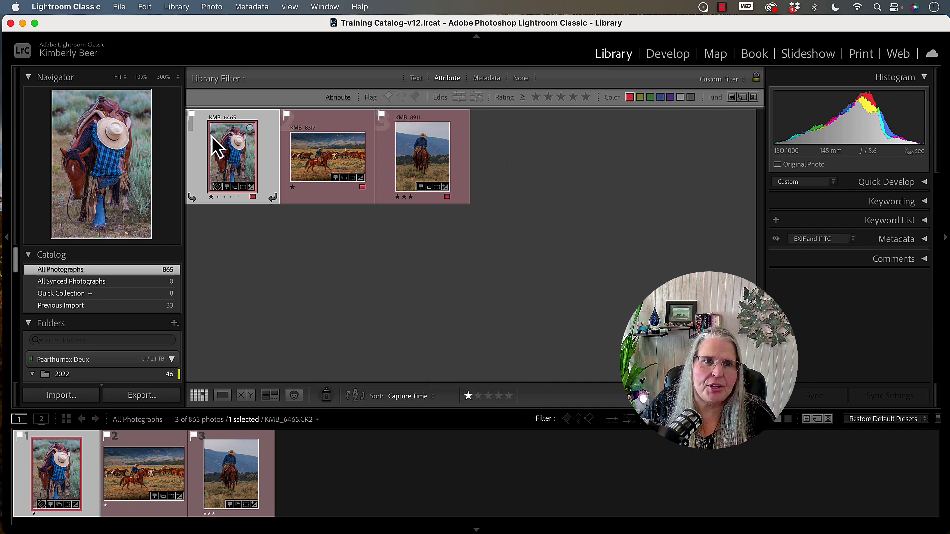
pyautogui.click(630, 97)
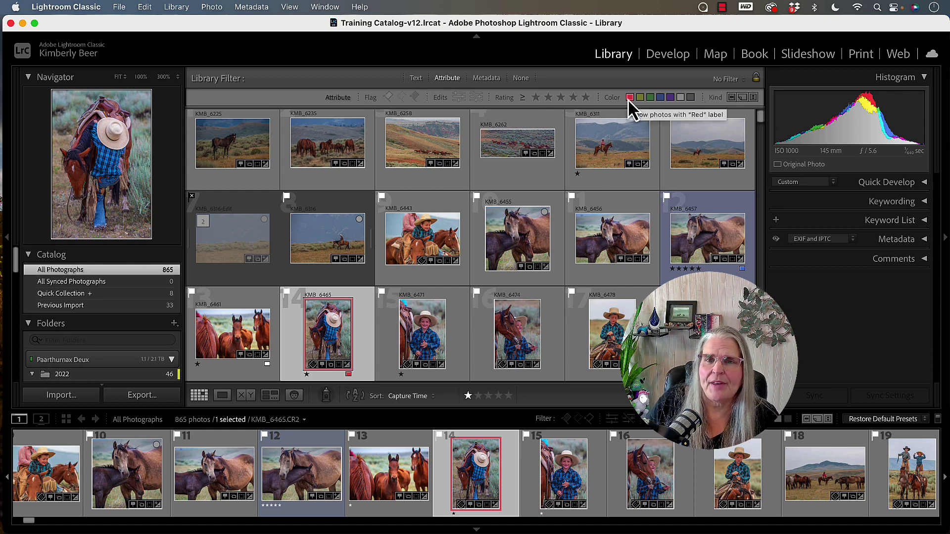
# Step: Re-enable Flagged, one-star-and-higher rating, red label and original-photos filters
pyautogui.click(388, 96)
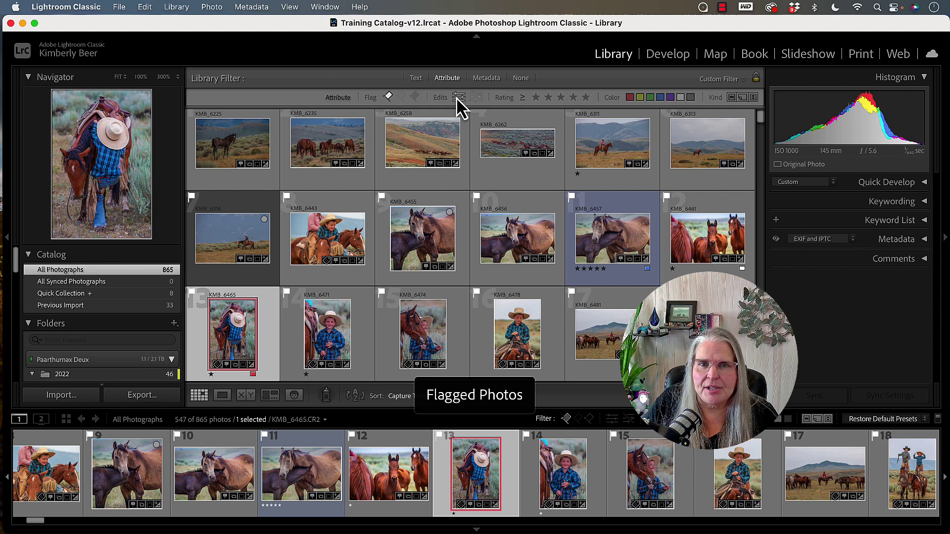
pyautogui.click(536, 97)
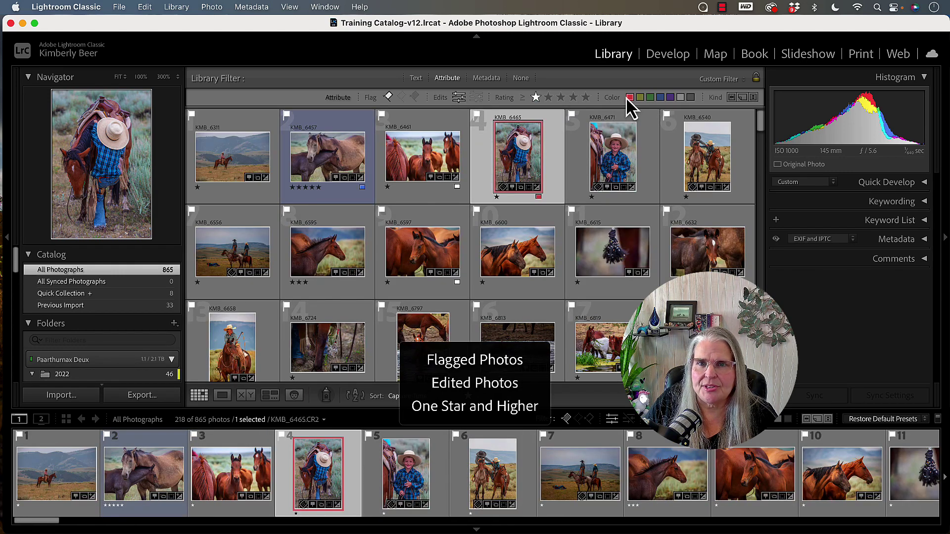
pyautogui.click(629, 97)
pyautogui.click(731, 98)
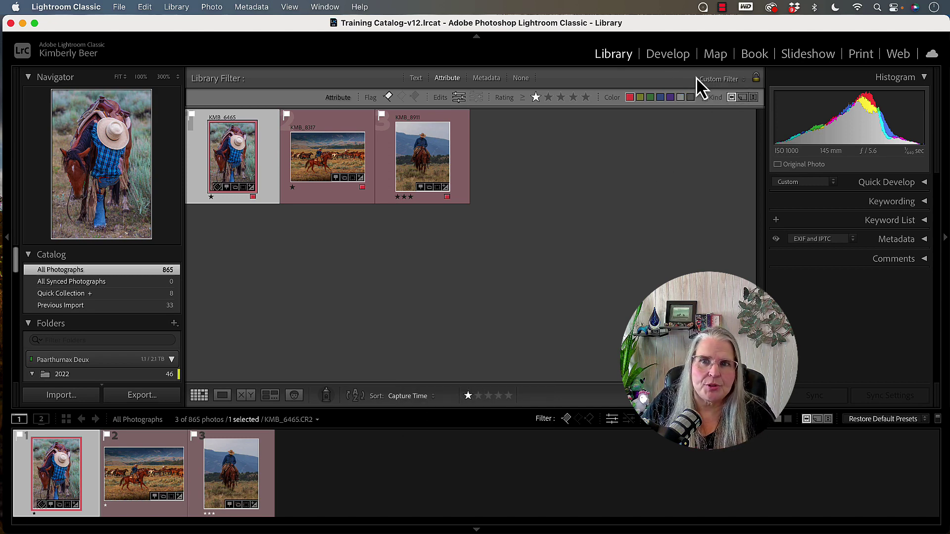
# Step: From the Custom Filter menu, save the current settings as a new preset named 'Test Save'
pyautogui.click(722, 79)
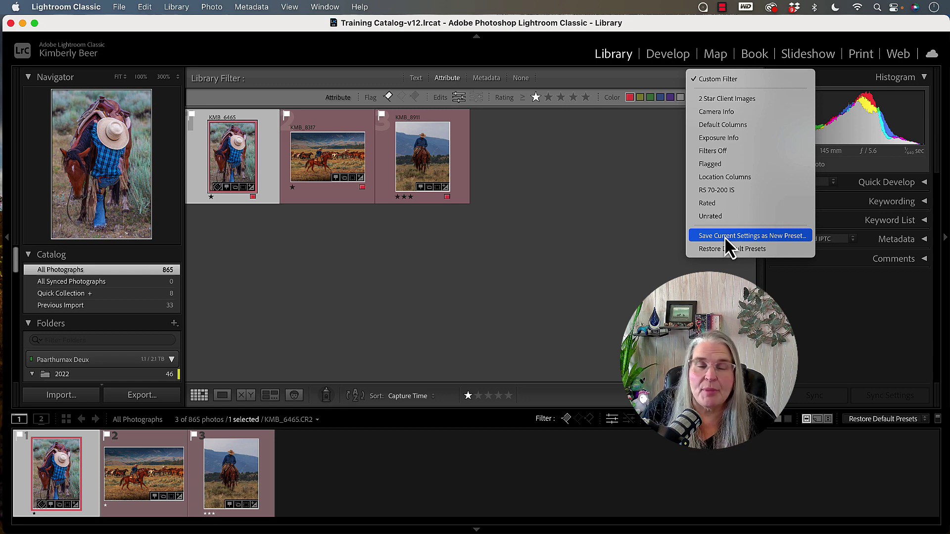
pyautogui.click(746, 235)
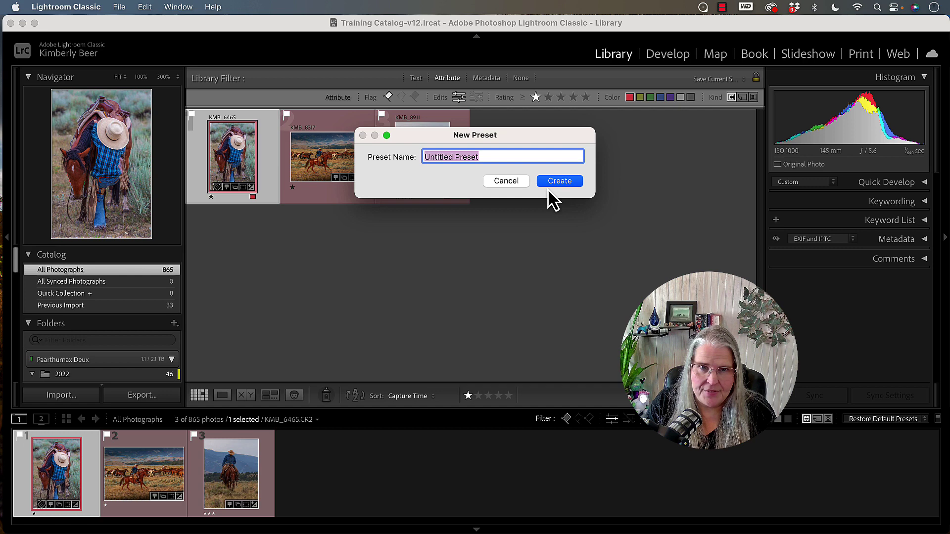
pyautogui.press('BackSpace')
pyautogui.write('Test S')
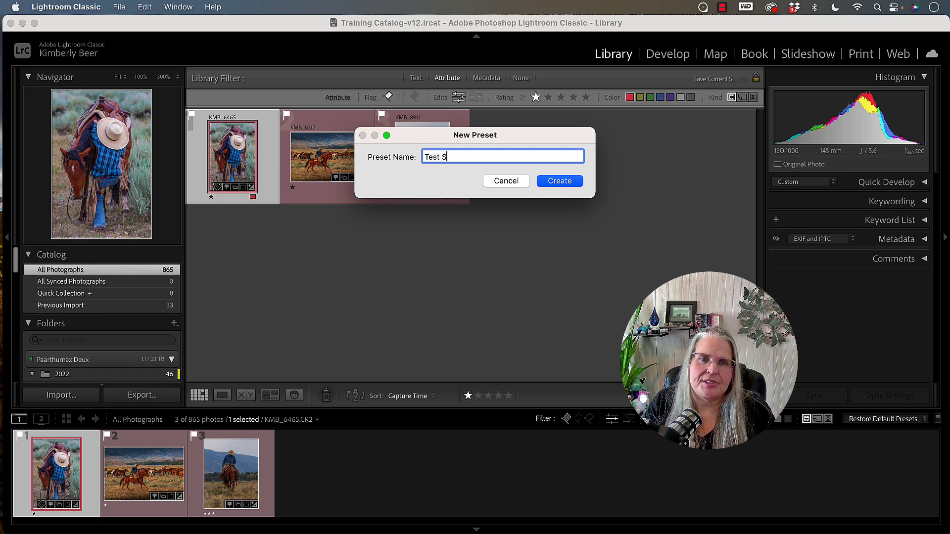
pyautogui.write('aev')
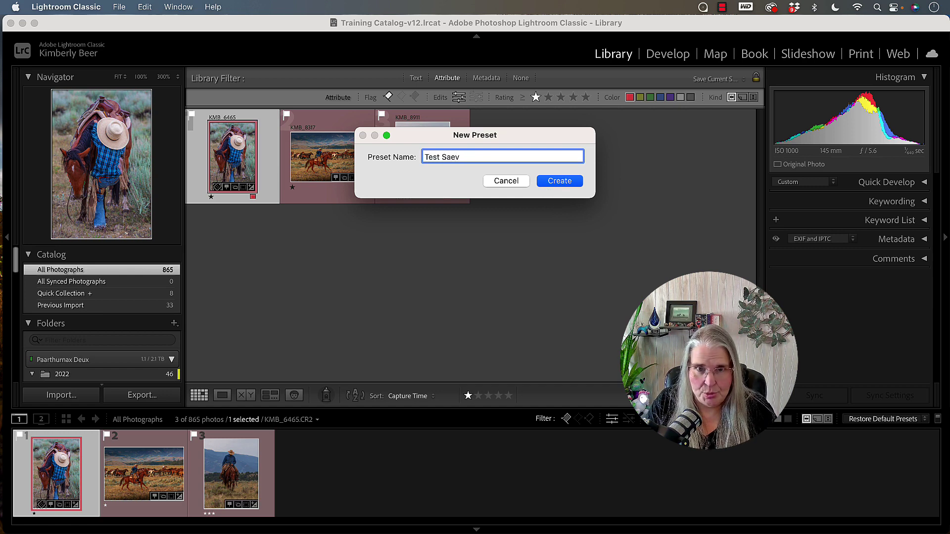
pyautogui.press('BackSpace')
pyautogui.press('BackSpace')
pyautogui.write('ve')
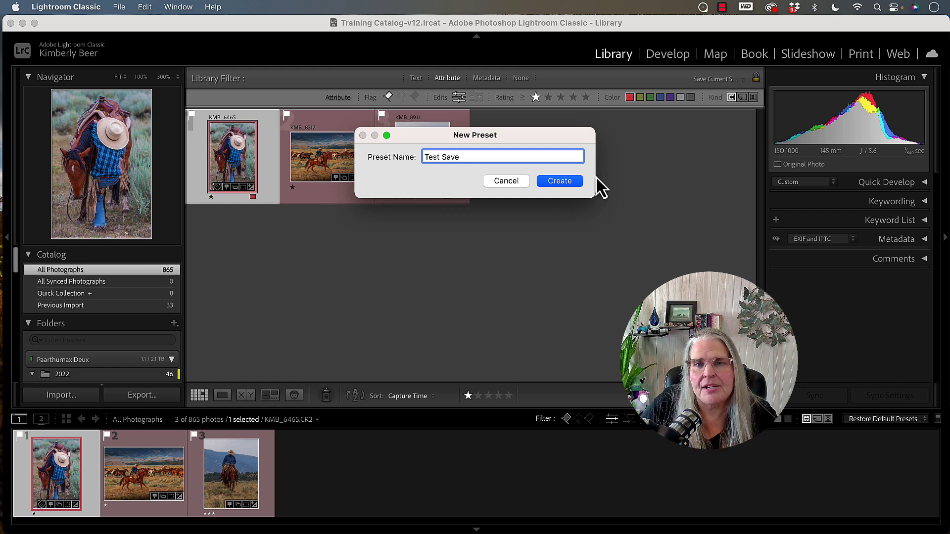
pyautogui.click(576, 179)
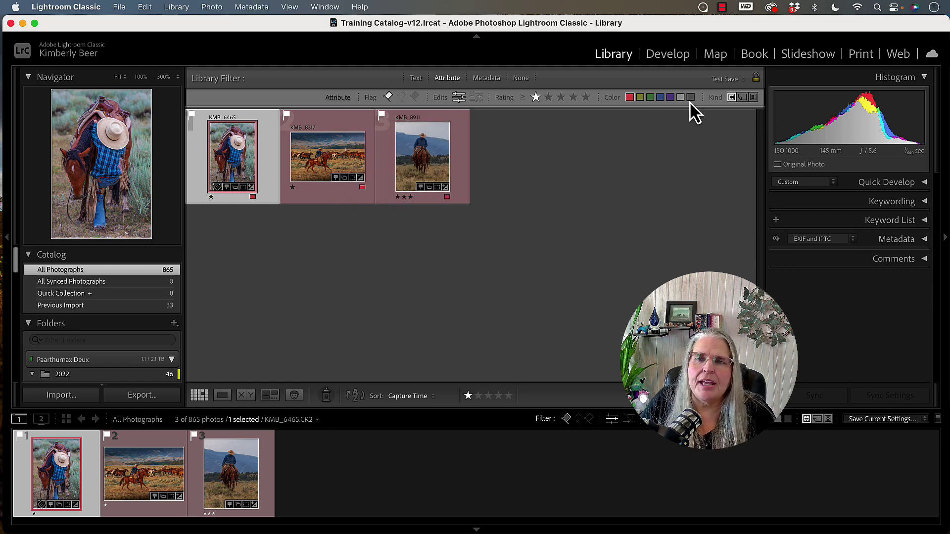
# Step: Open the filter preset menu to see Test Save listed among the saved presets
pyautogui.click(735, 81)
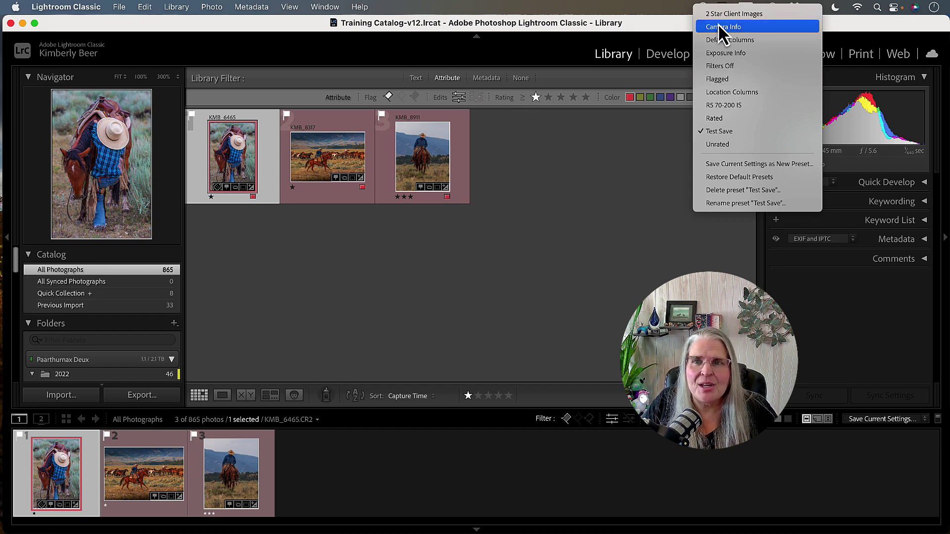
# Step: Apply the R5 70-200 IS preset, showing 384 of 865 photos, and reveal the Attribute filters
pyautogui.click(709, 106)
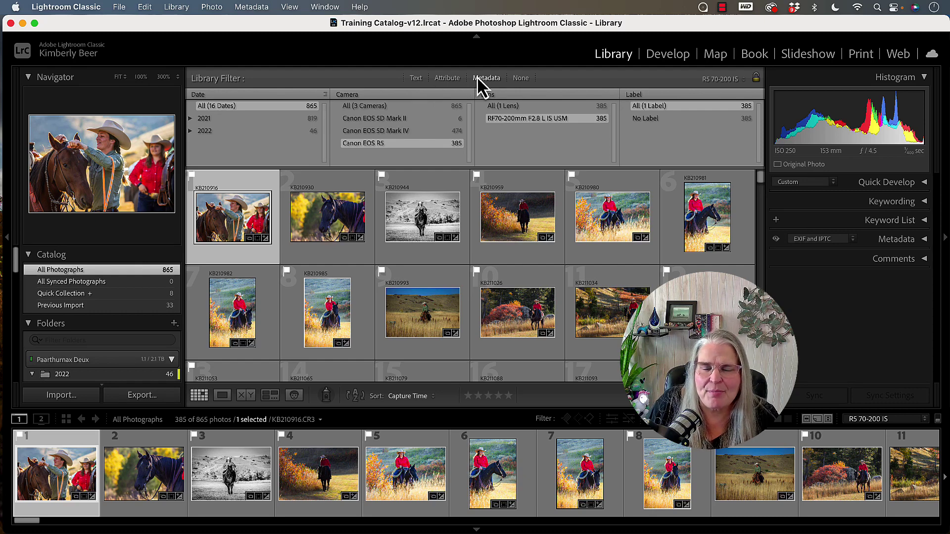
pyautogui.click(447, 78)
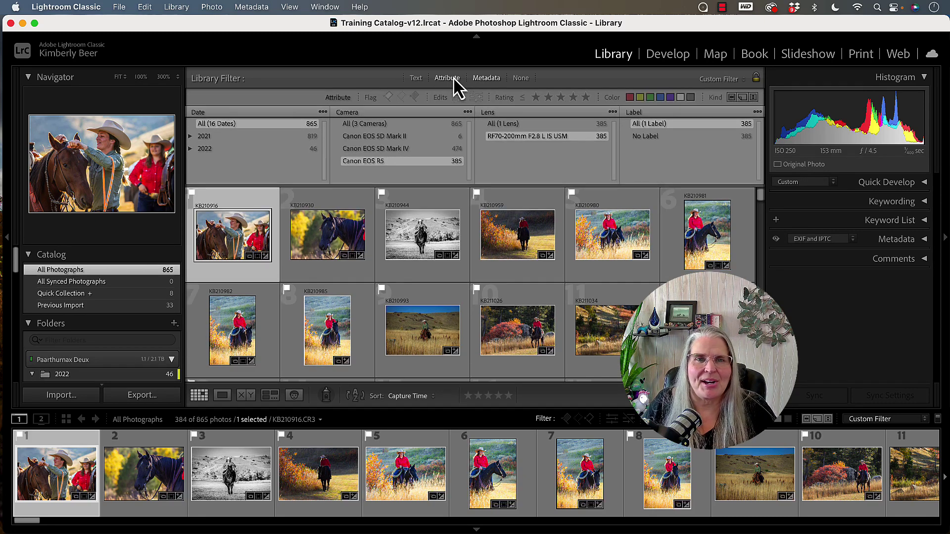